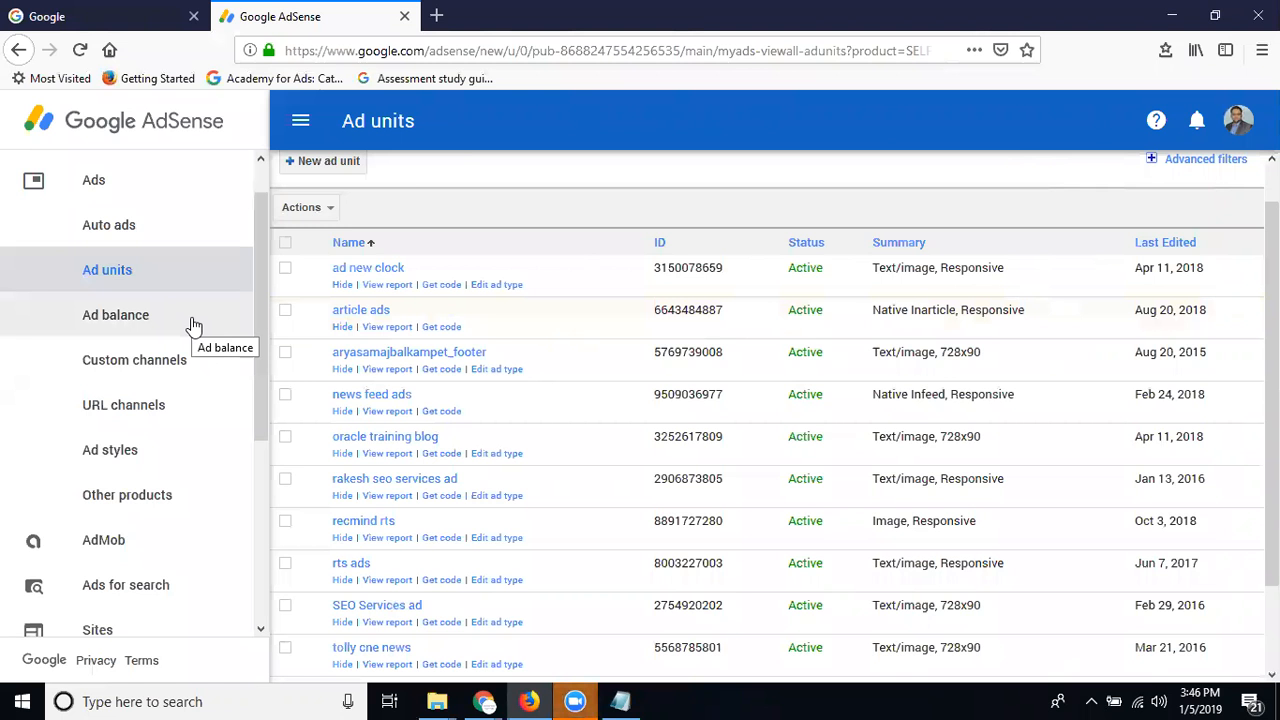
Start a new Text & display ads unit and name it "ads 2019".
scroll(345, 232, up, 2)
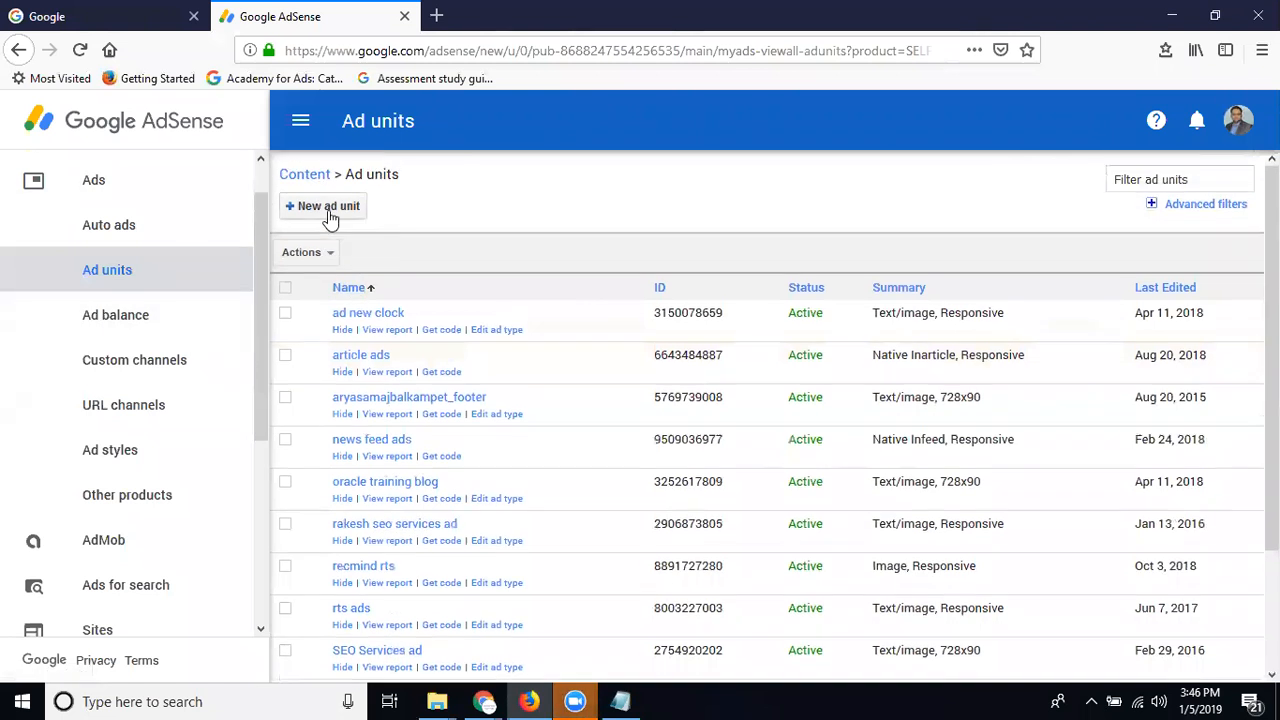
click(328, 210)
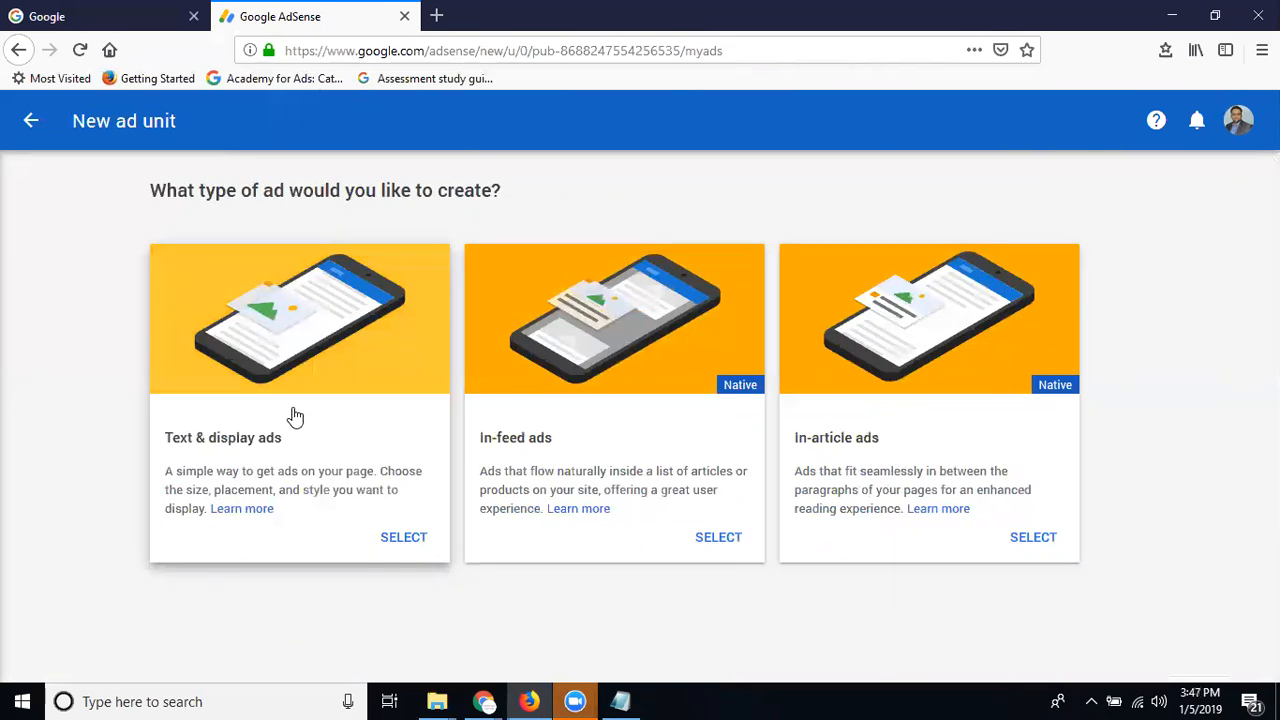
click(395, 540)
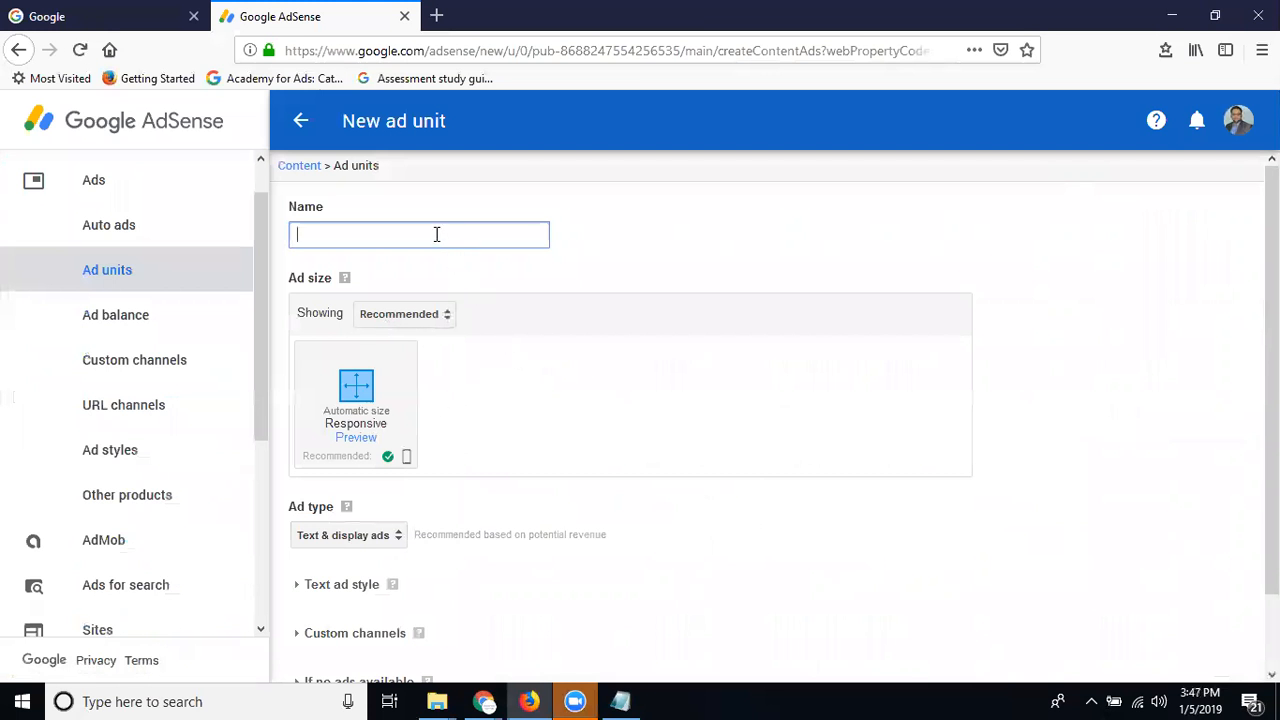
text(ads 2019)
Set the ad unit to a custom size with a width of 150 px and a height of 150 px.
click(433, 319)
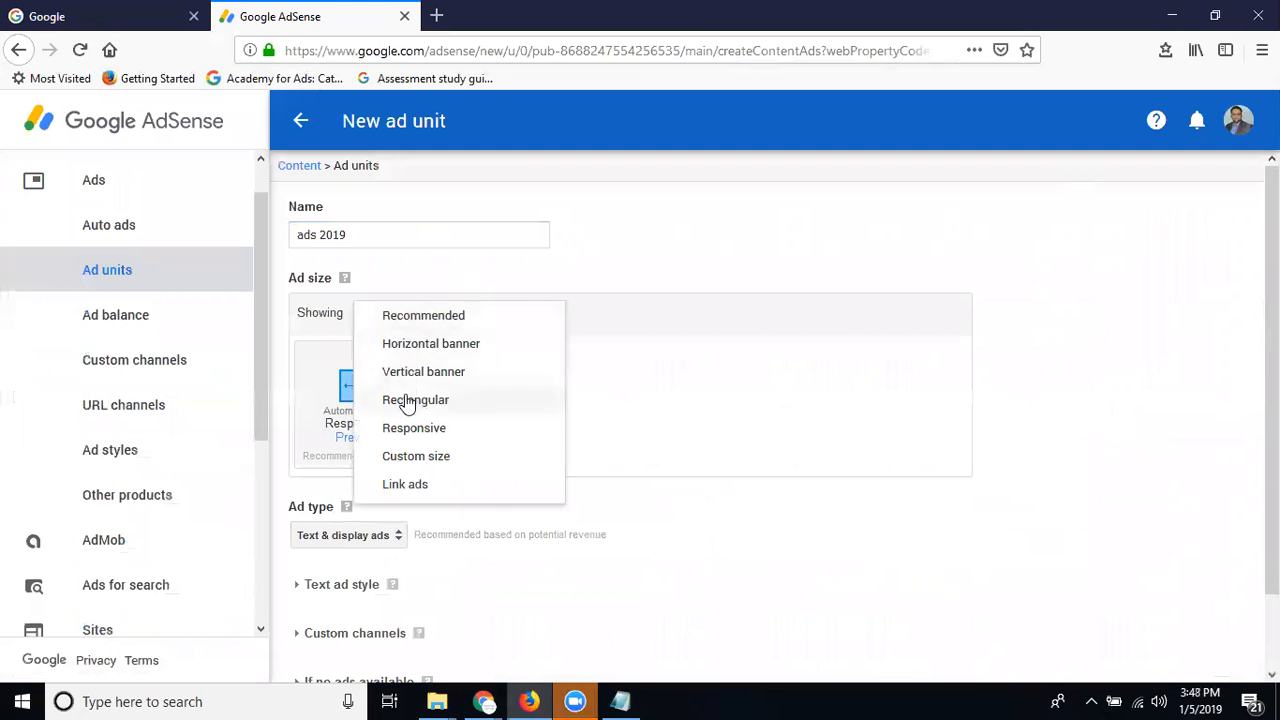
click(398, 456)
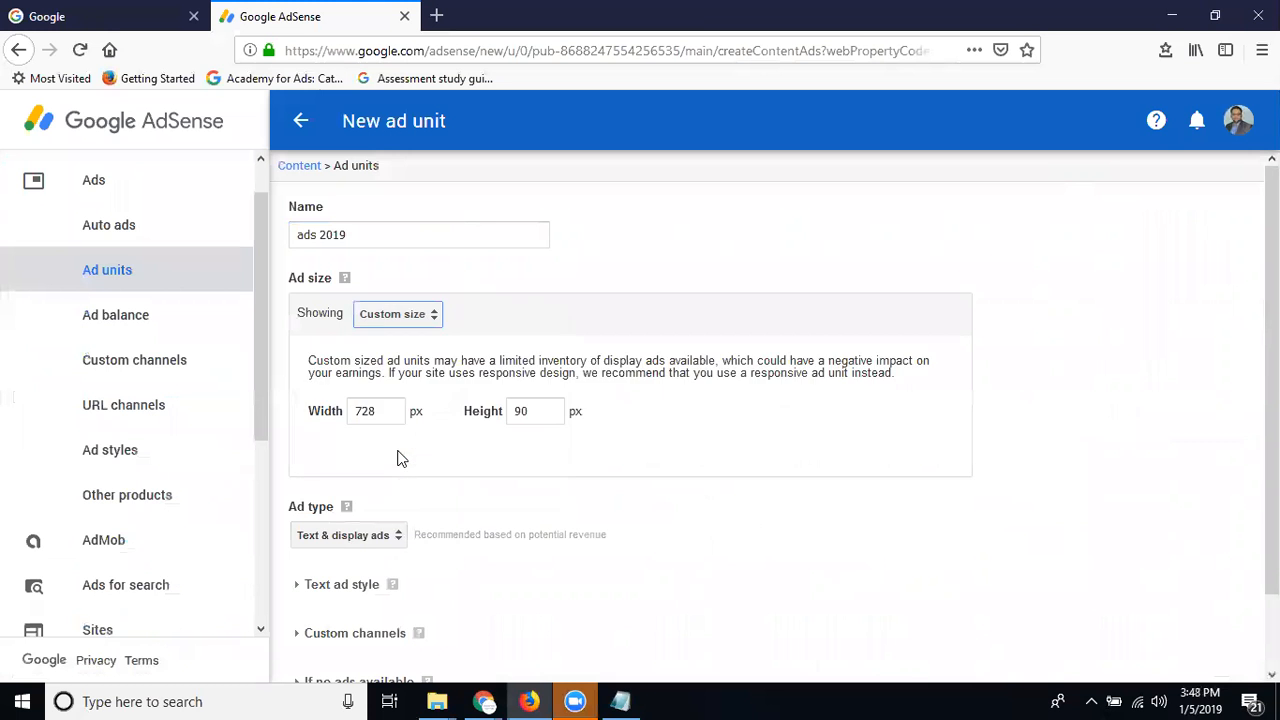
click(378, 410)
double_click(378, 410)
text(150)
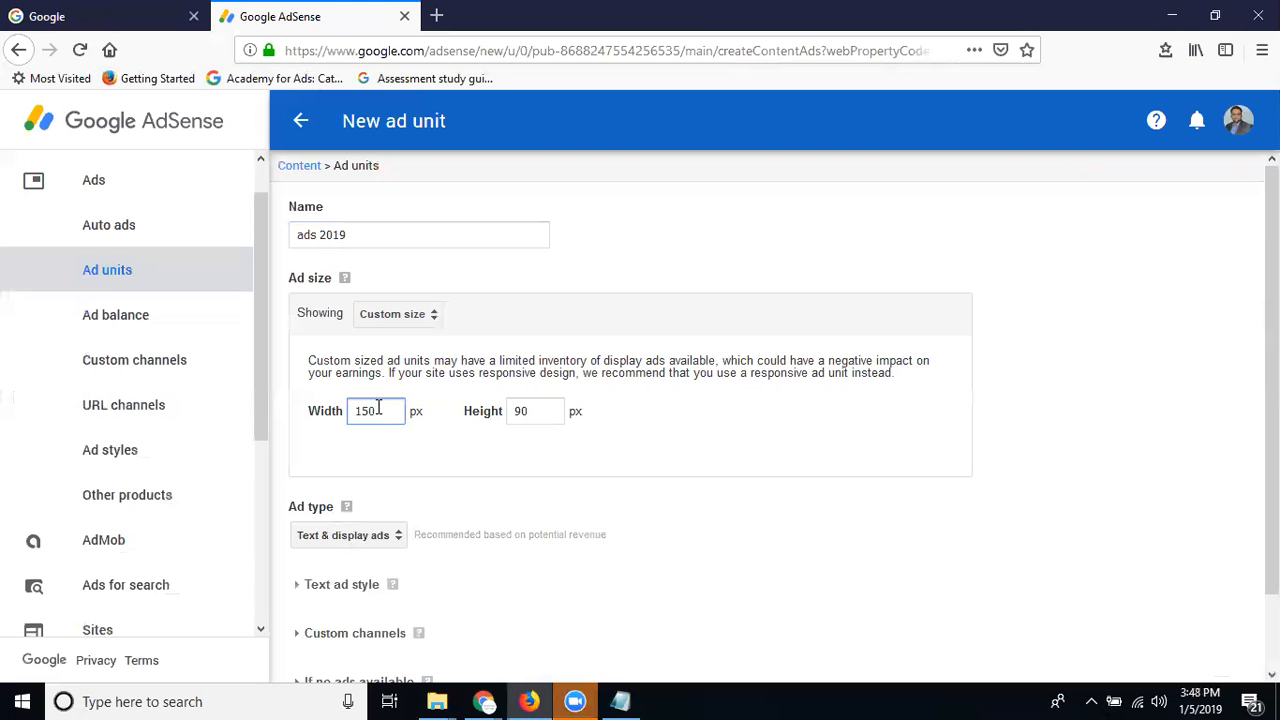
key(Tab)
text(150)
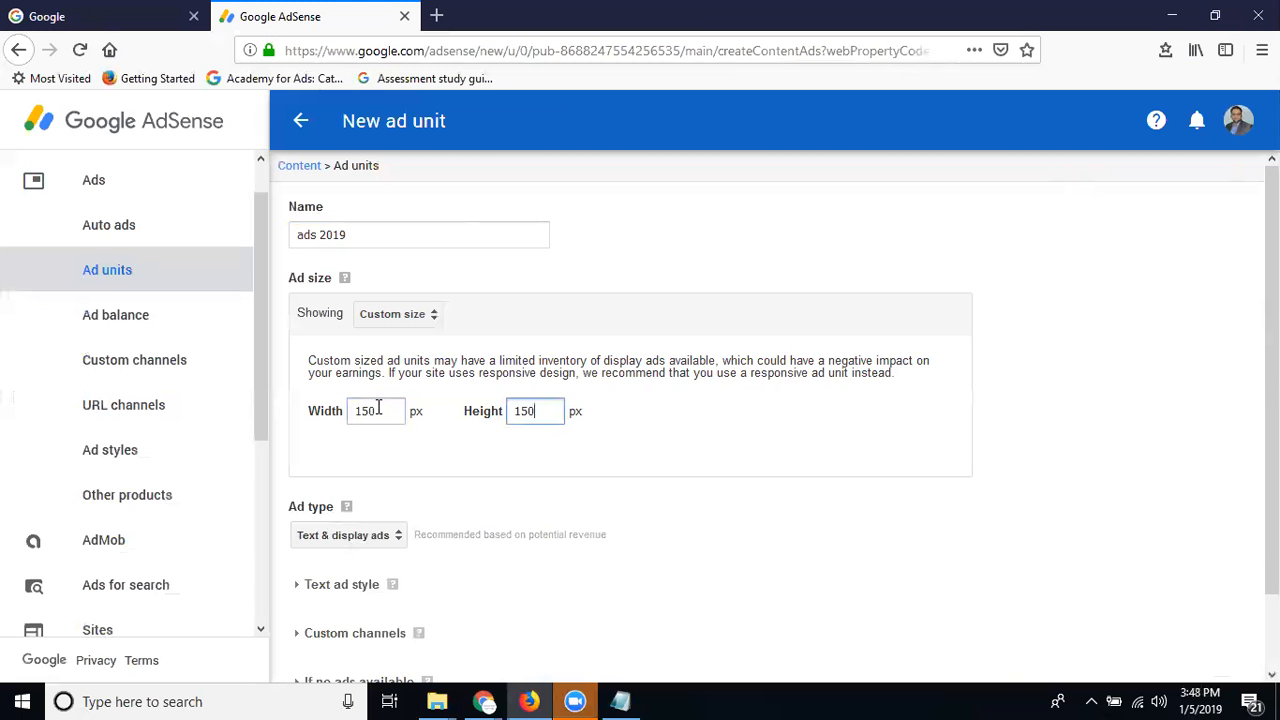
Switch the ad size back to Recommended and read the preview information for the Responsive size.
click(372, 318)
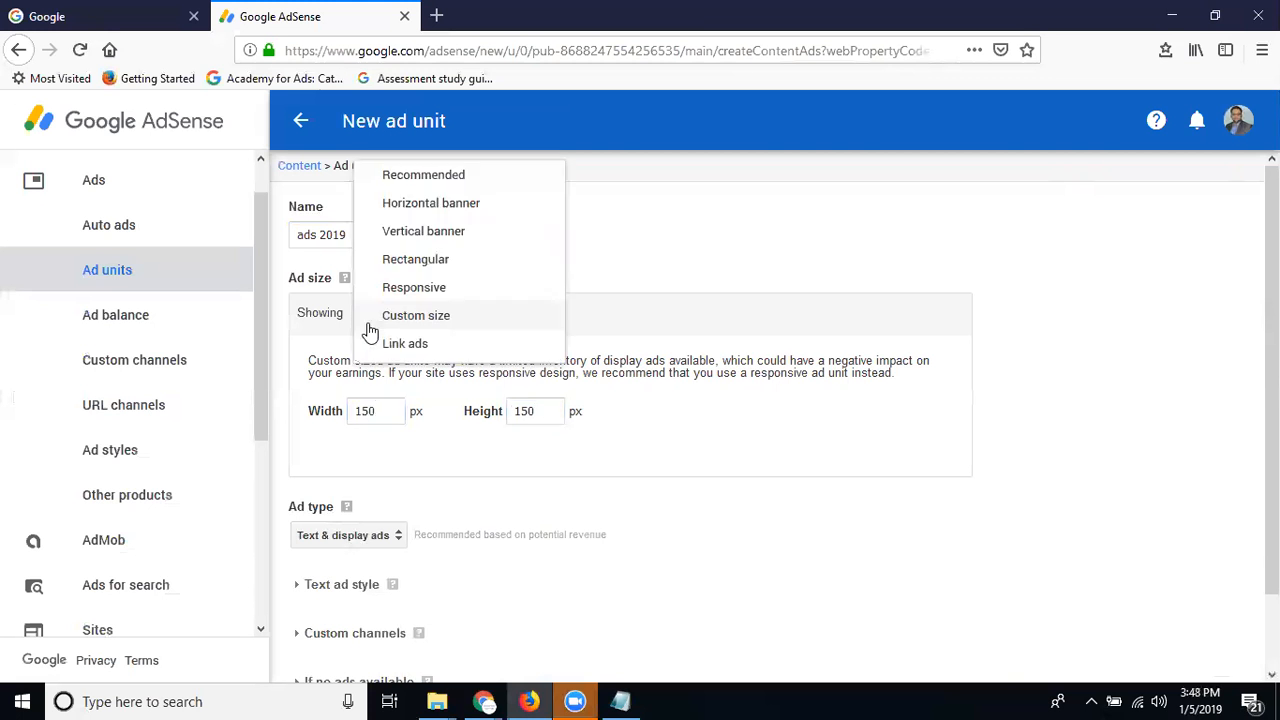
click(426, 180)
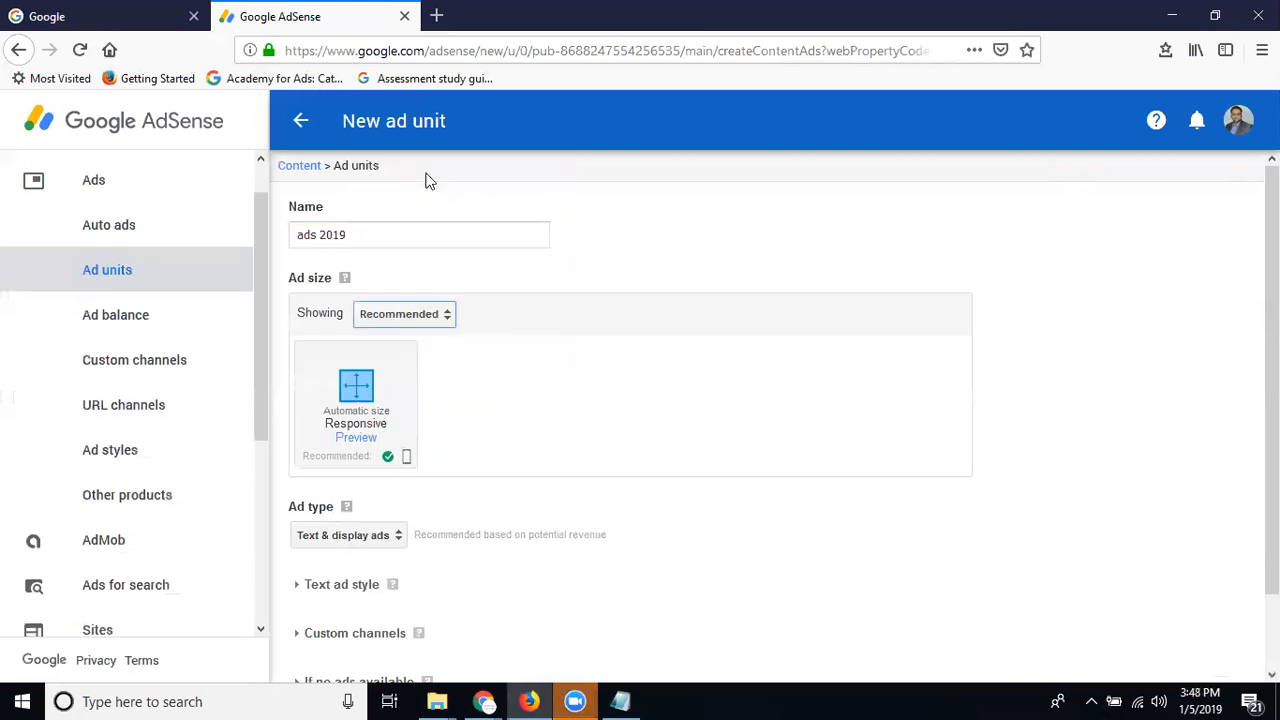
click(360, 441)
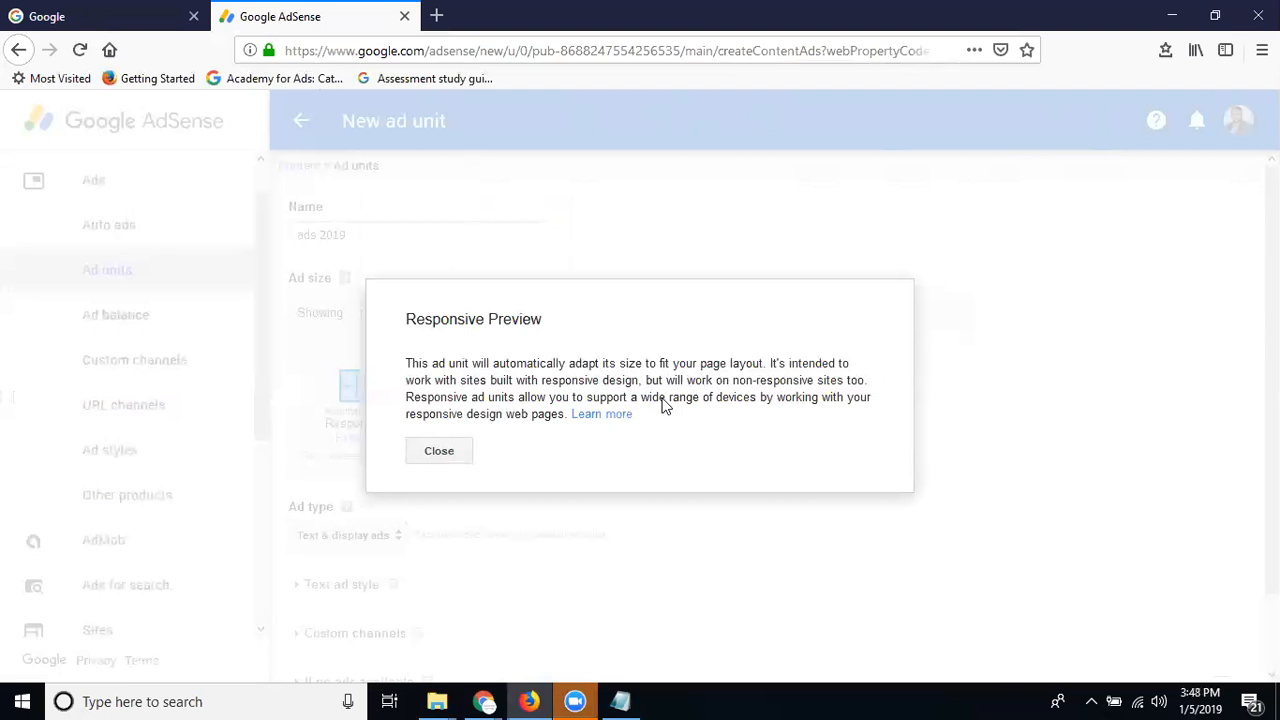
click(446, 455)
scroll(519, 411, down, 1)
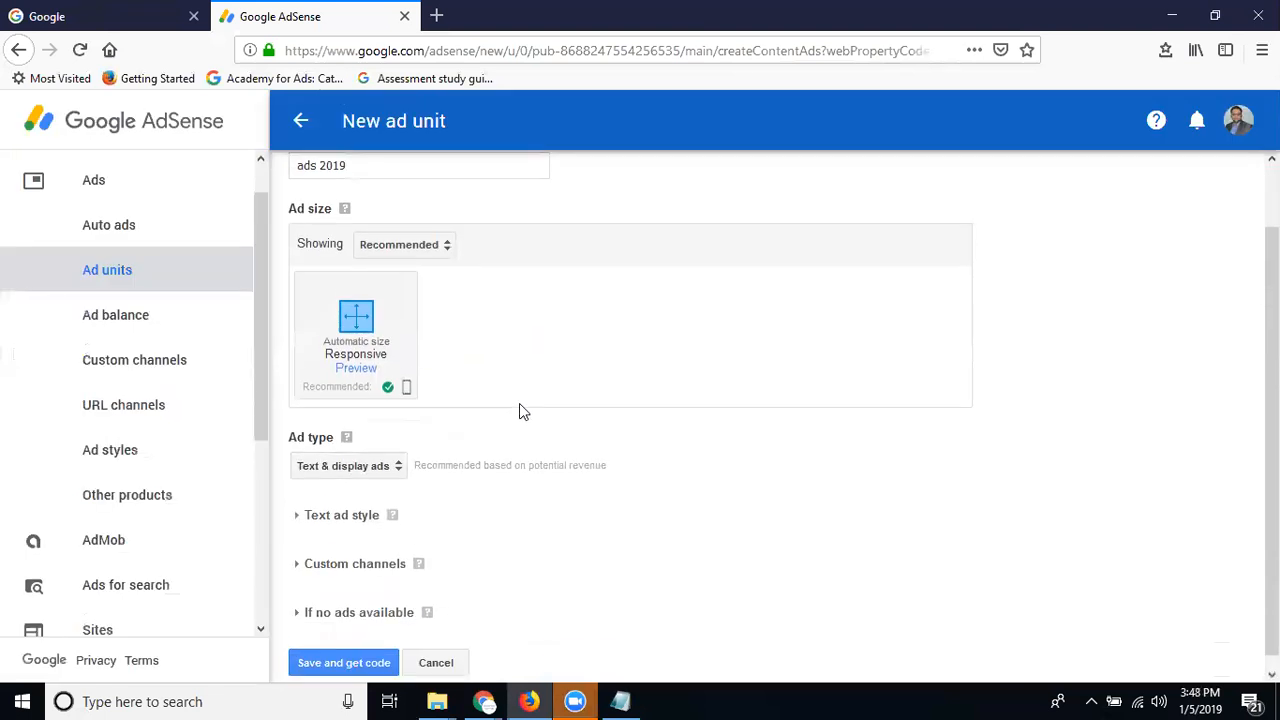
Choose Text & display ads as the ad type and leave the new ad unit form.
click(337, 458)
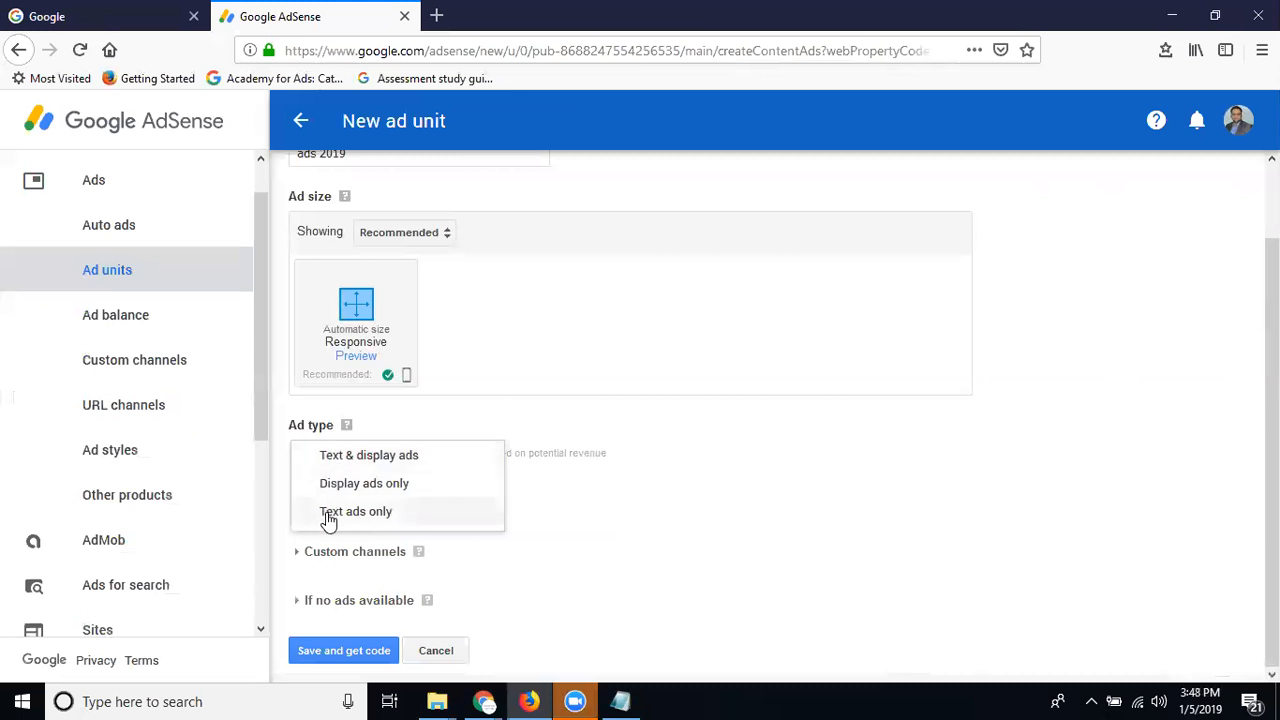
click(357, 462)
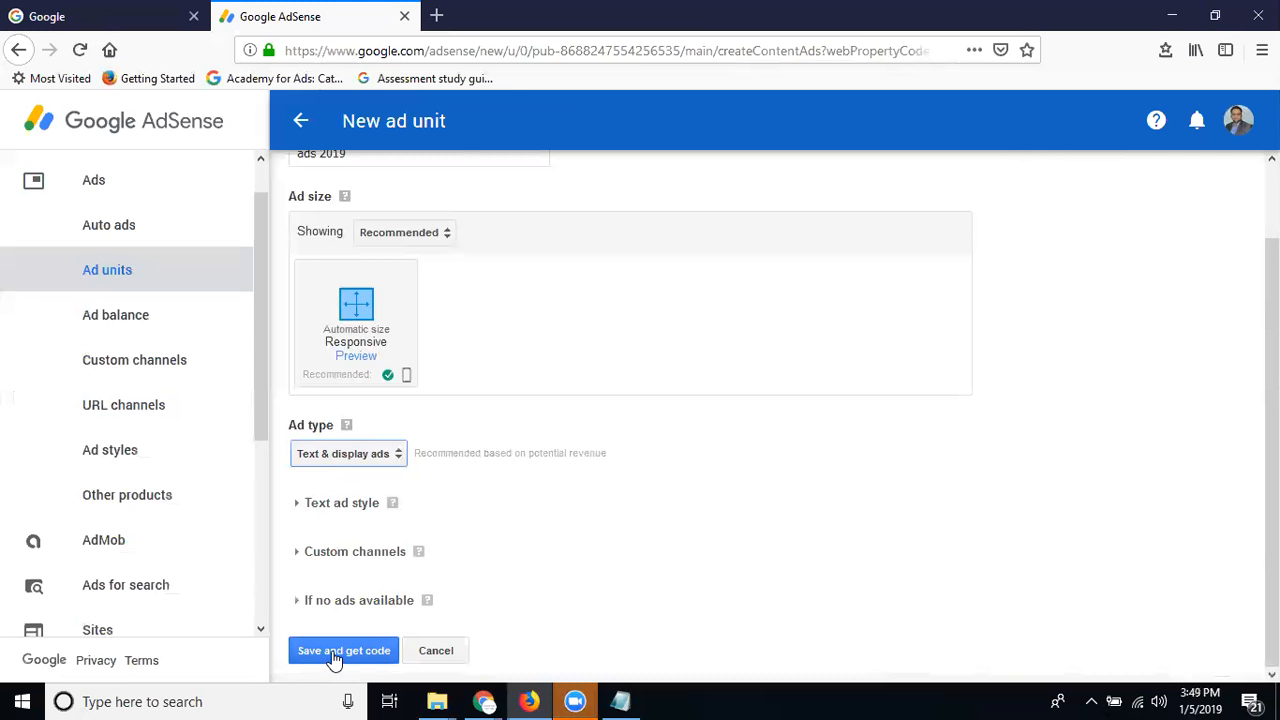
click(382, 660)
click(472, 406)
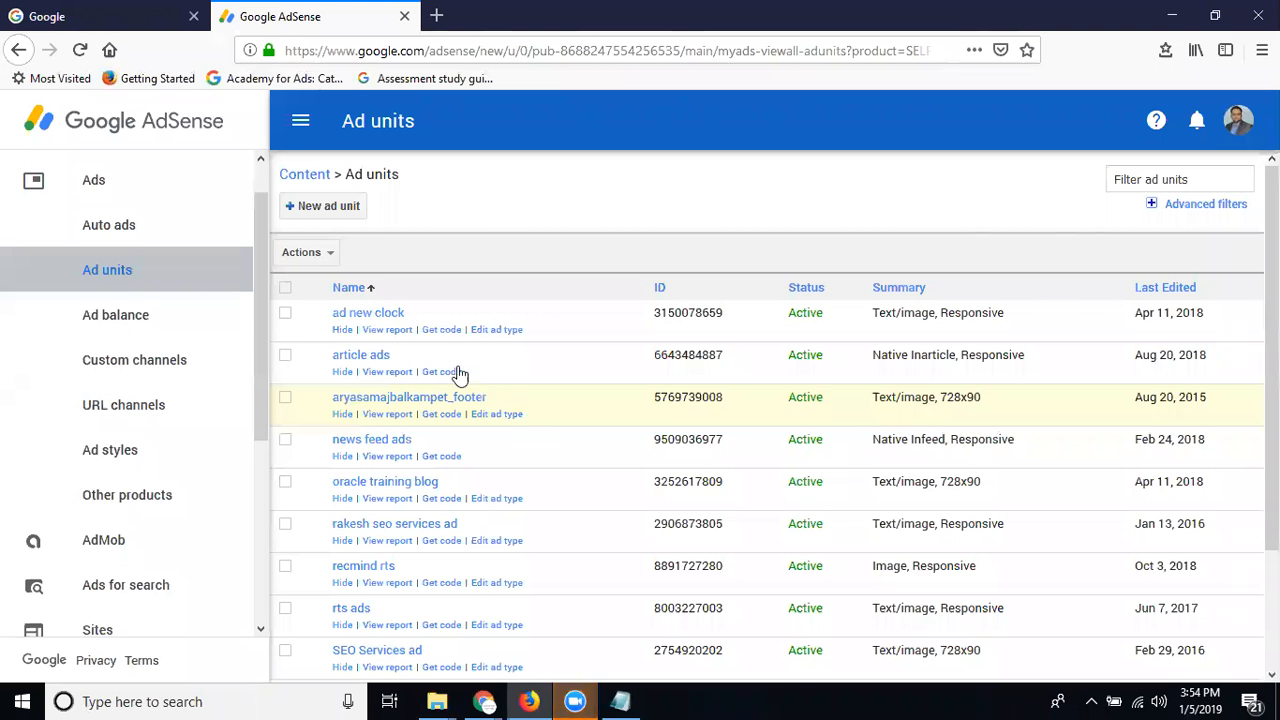
View the performance report for the "ad new clock" ad unit.
click(387, 332)
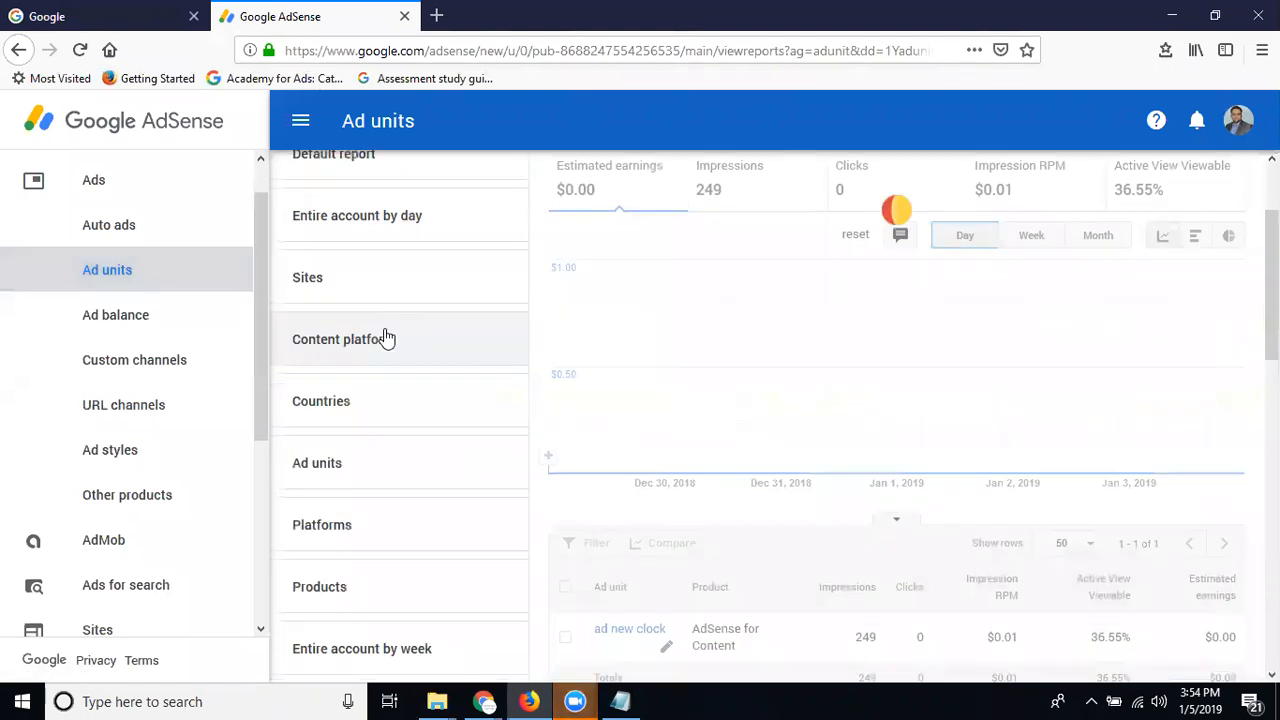
scroll(700, 414, up, 3)
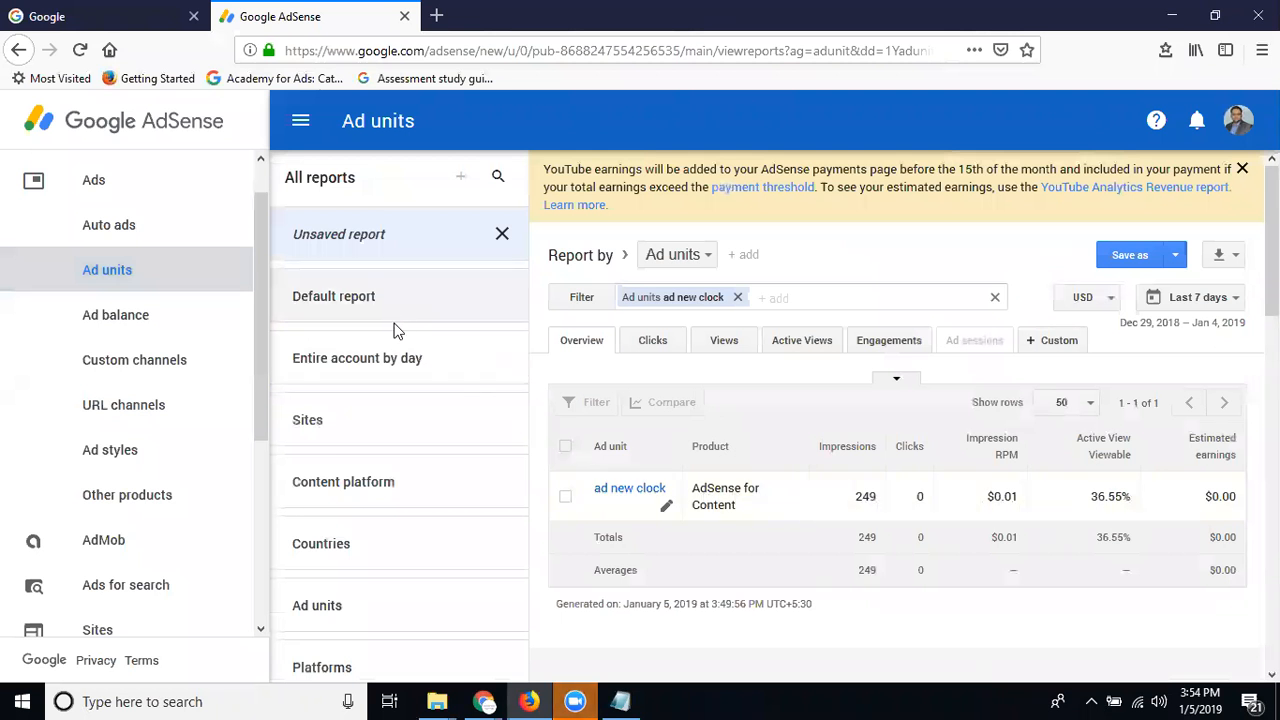
scroll(394, 329, down, 2)
View the Sites report and examine the page views, impressions, clicks and earnings of each site.
scroll(381, 333, down, 4)
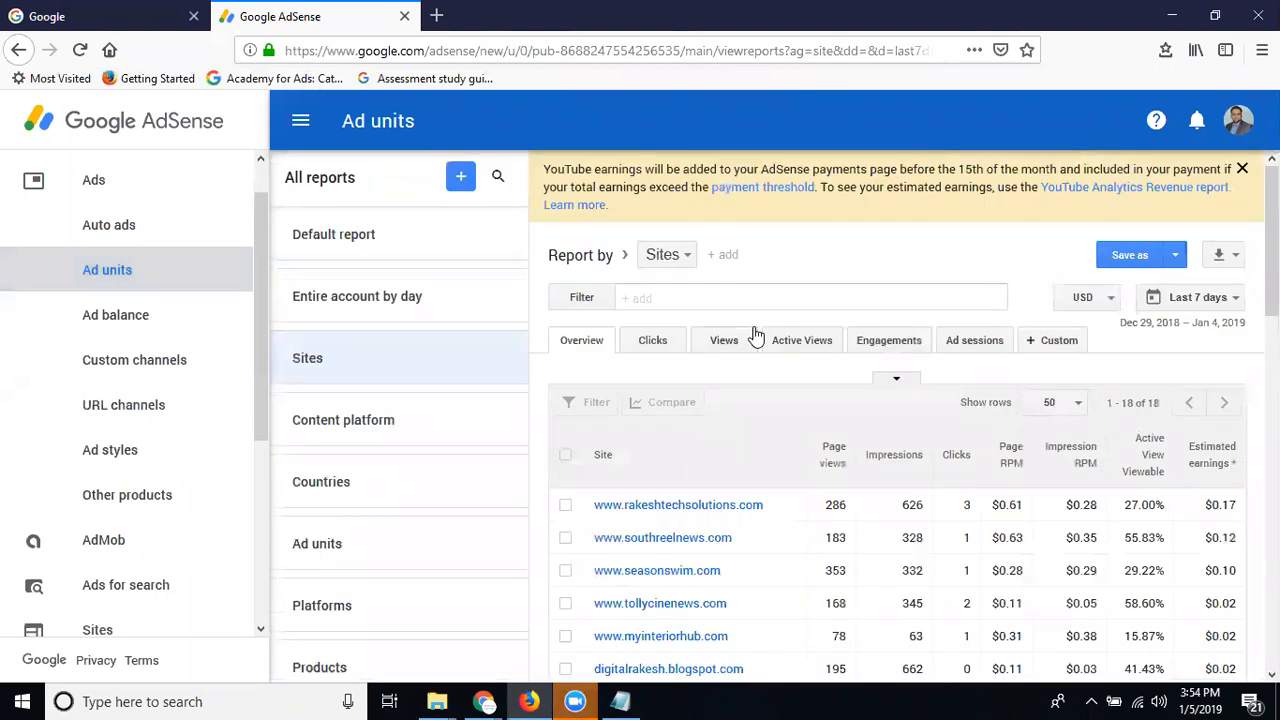
scroll(760, 345, down, 2)
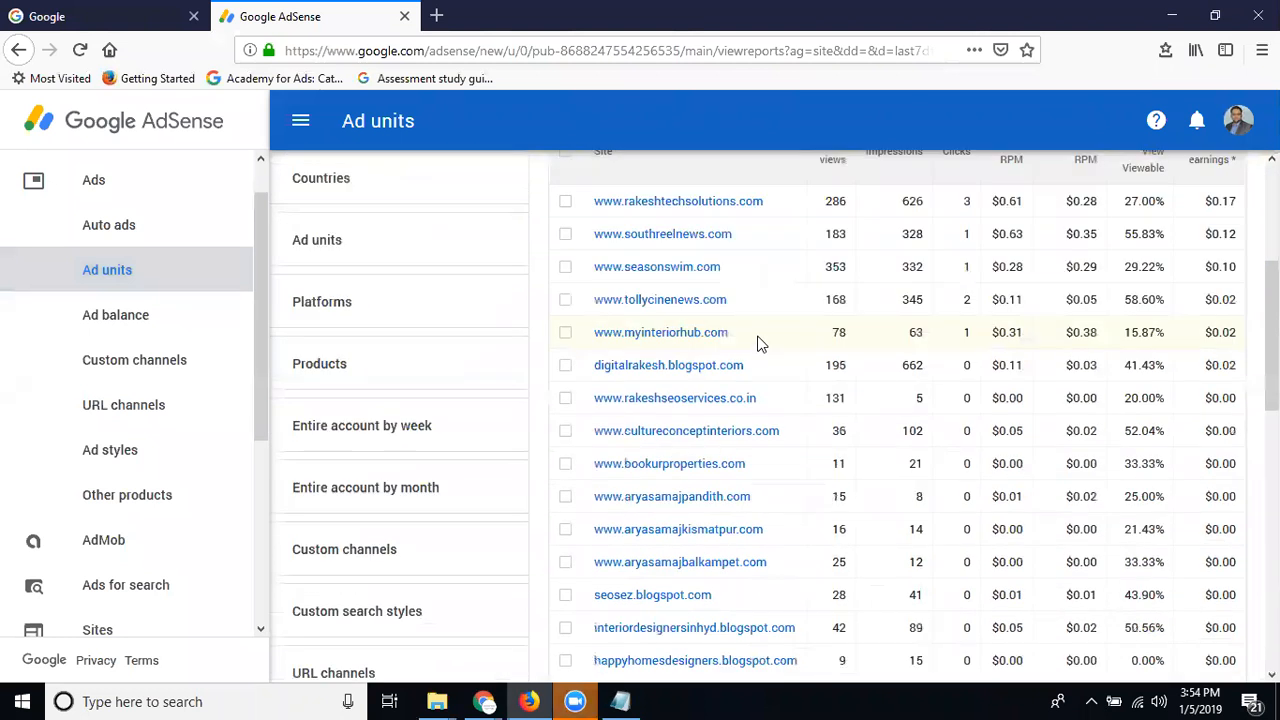
scroll(758, 343, down, 3)
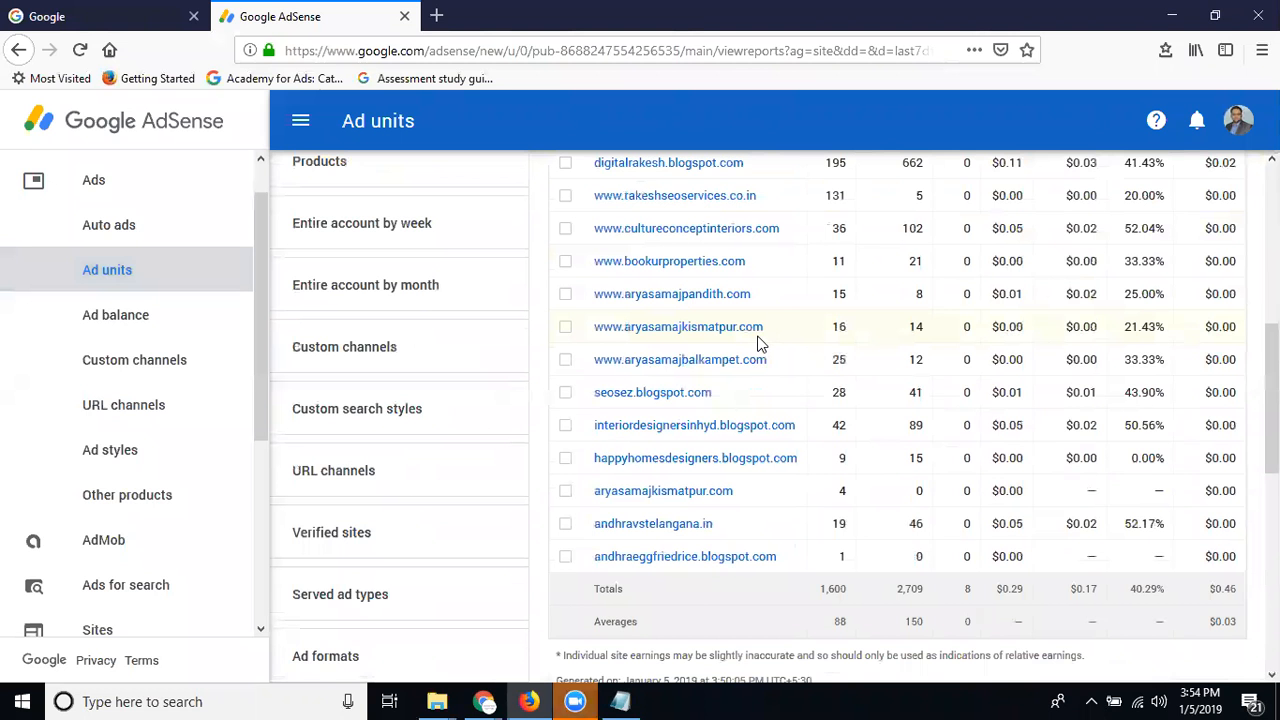
Return to the ad units list and view the performance report for the "article ads" unit.
click(104, 274)
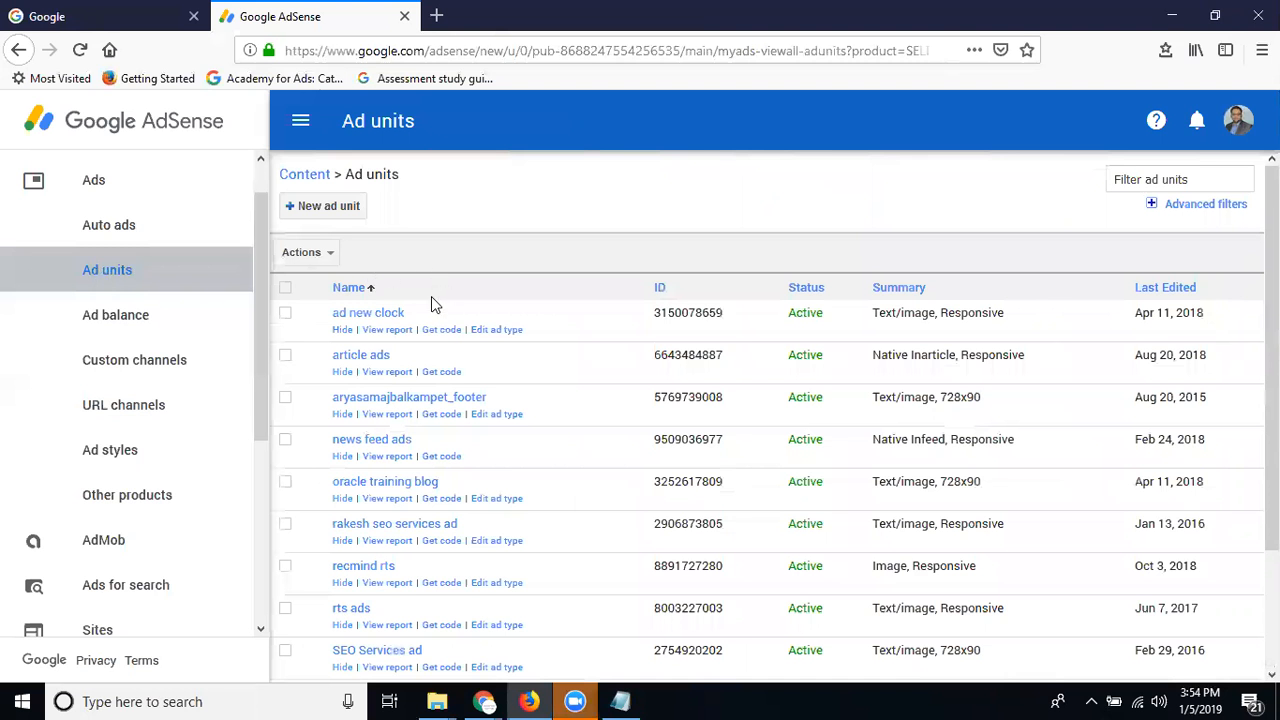
scroll(431, 294, down, 2)
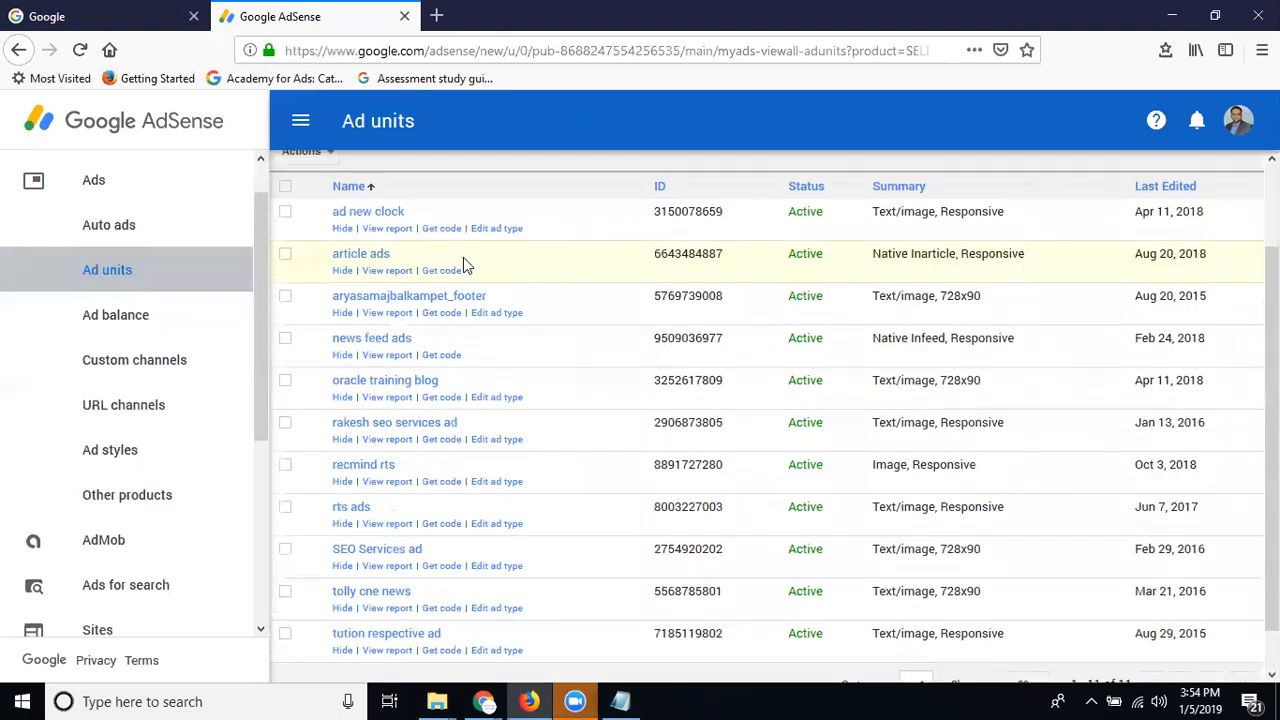
click(397, 272)
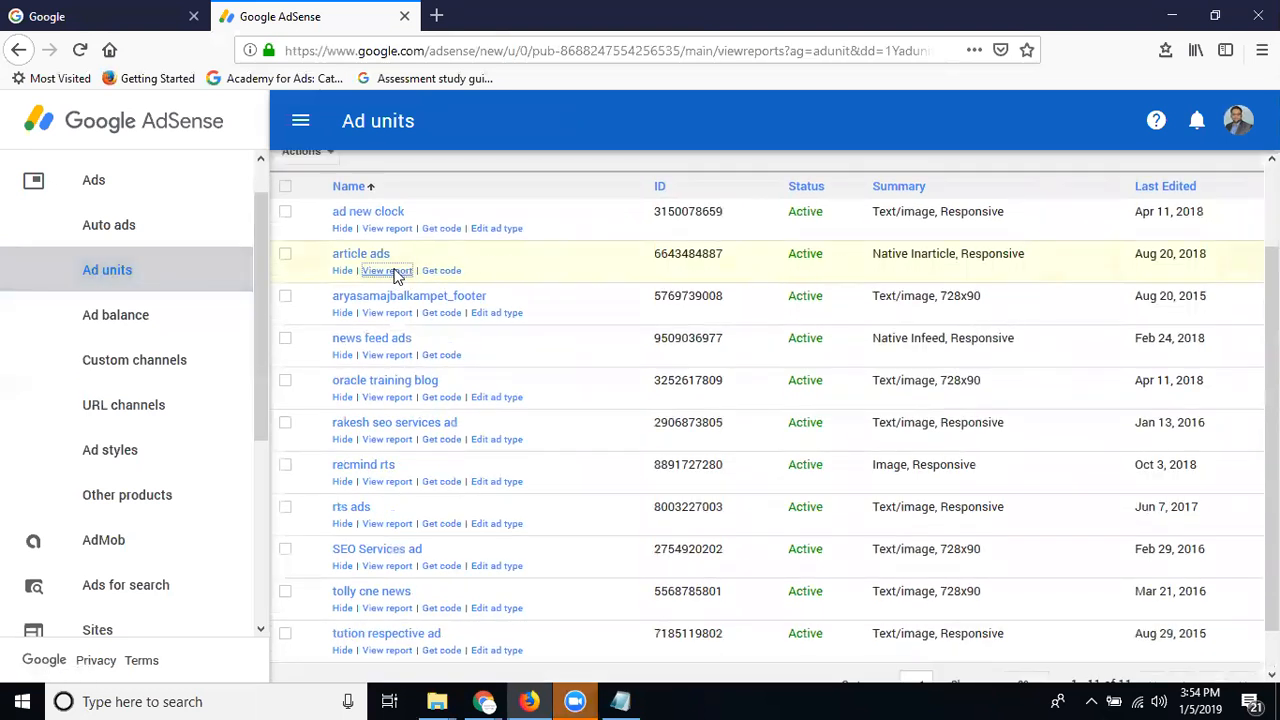
scroll(650, 322, down, 2)
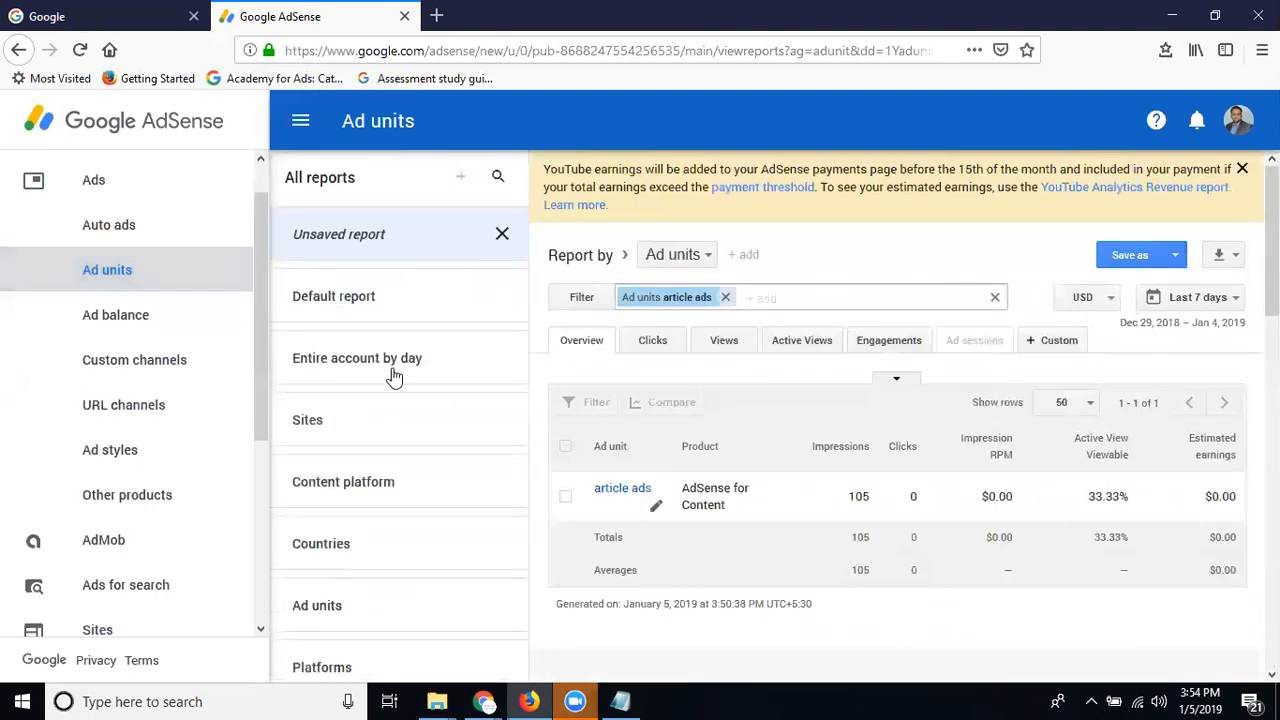
scroll(340, 420, down, 3)
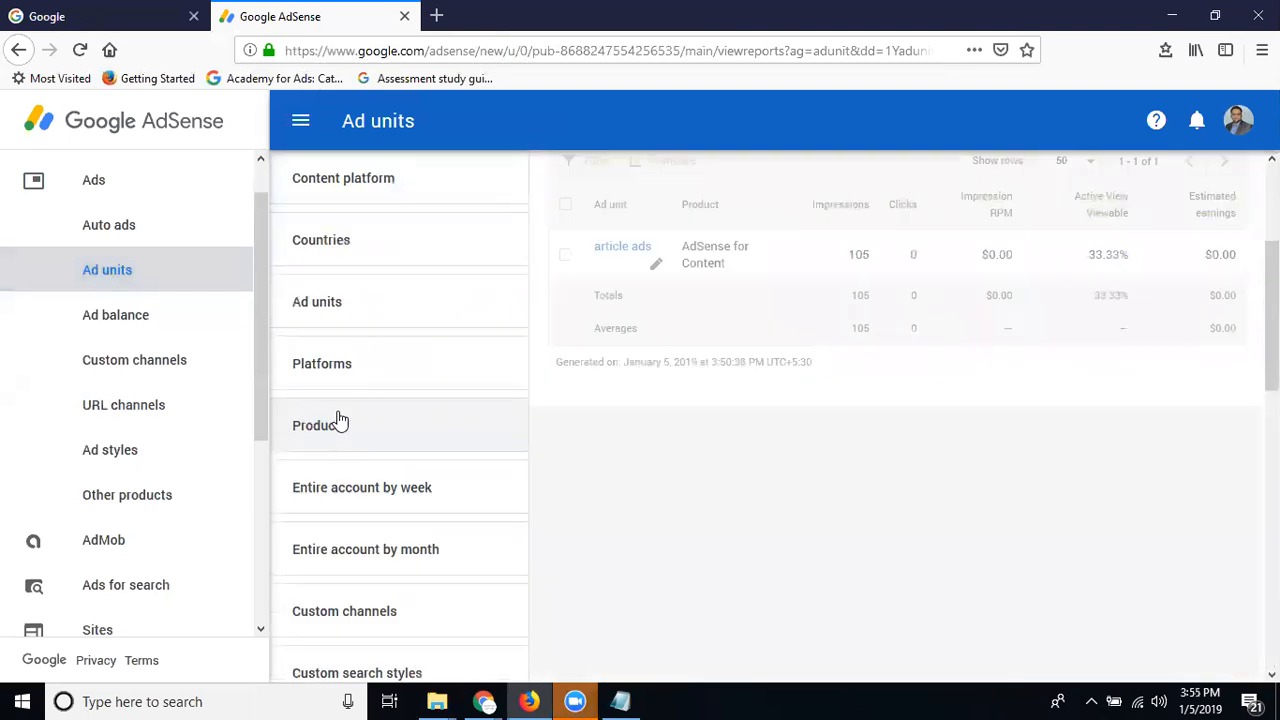